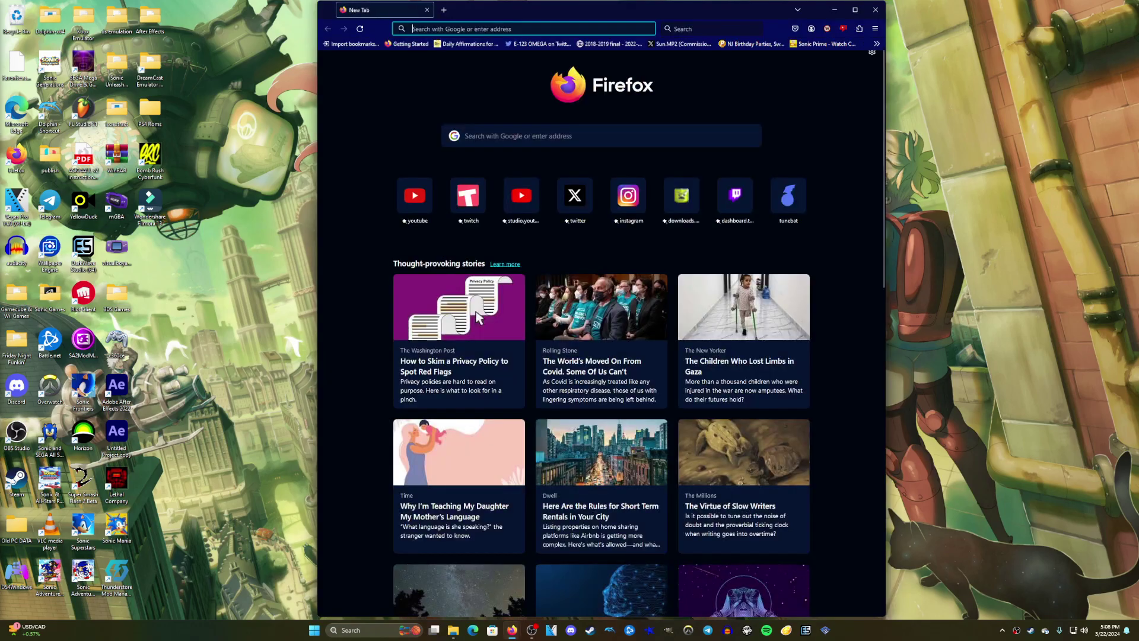
# Search the web in Firefox for "spin the wheel" and open wheelofnames.com
pyautogui.moveTo(715, 13); pyautogui.dragTo(757, 0)
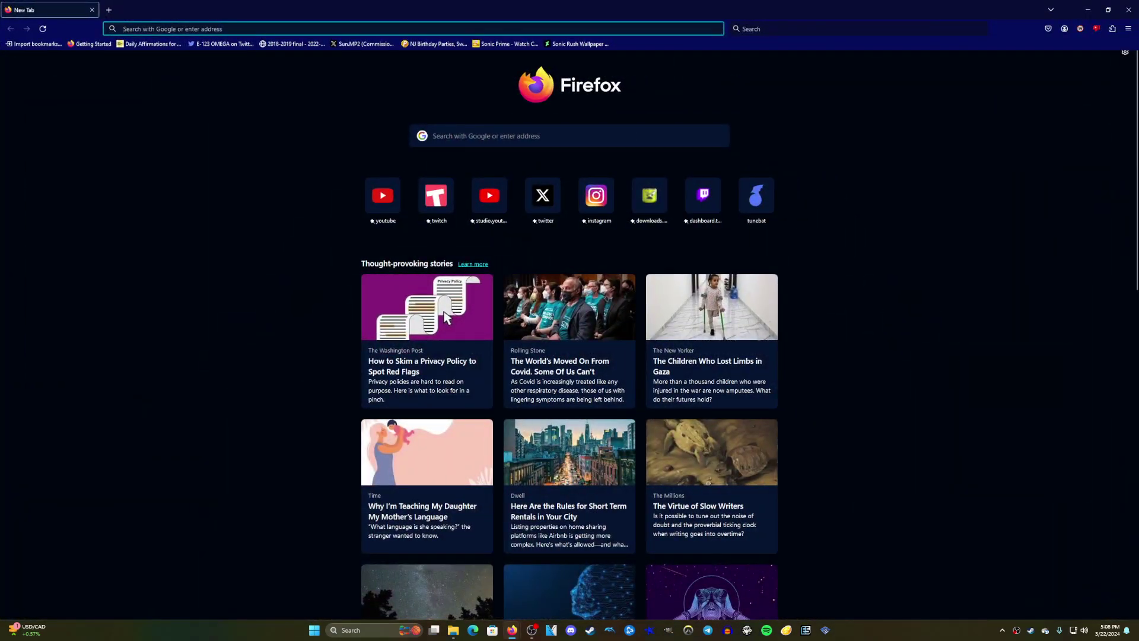
pyautogui.press('Tab')
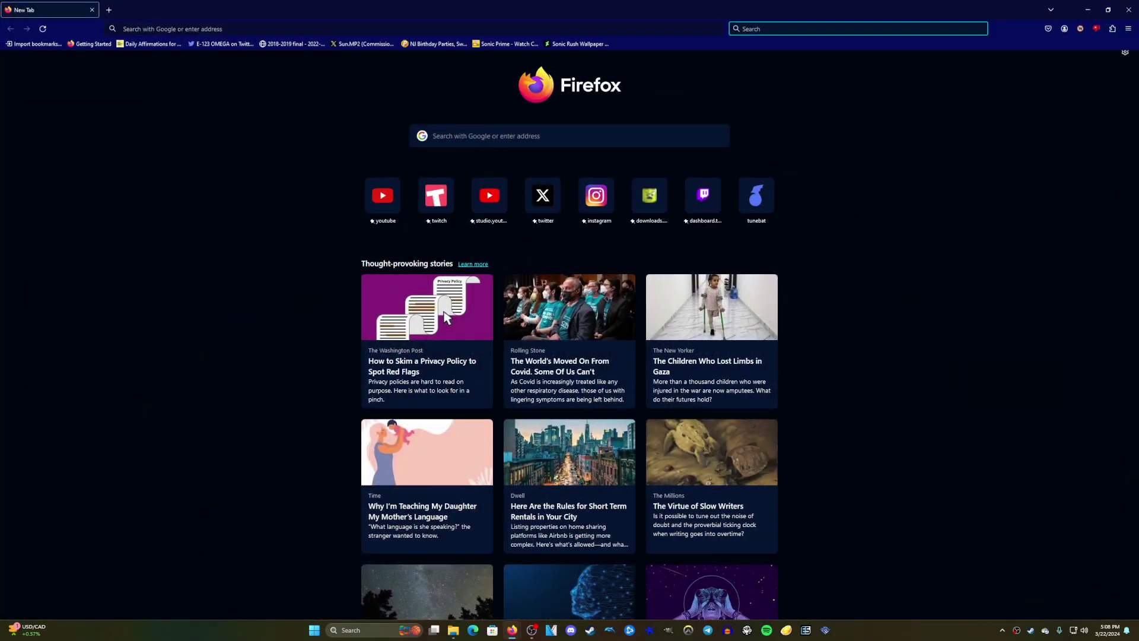
pyautogui.write('spin ')
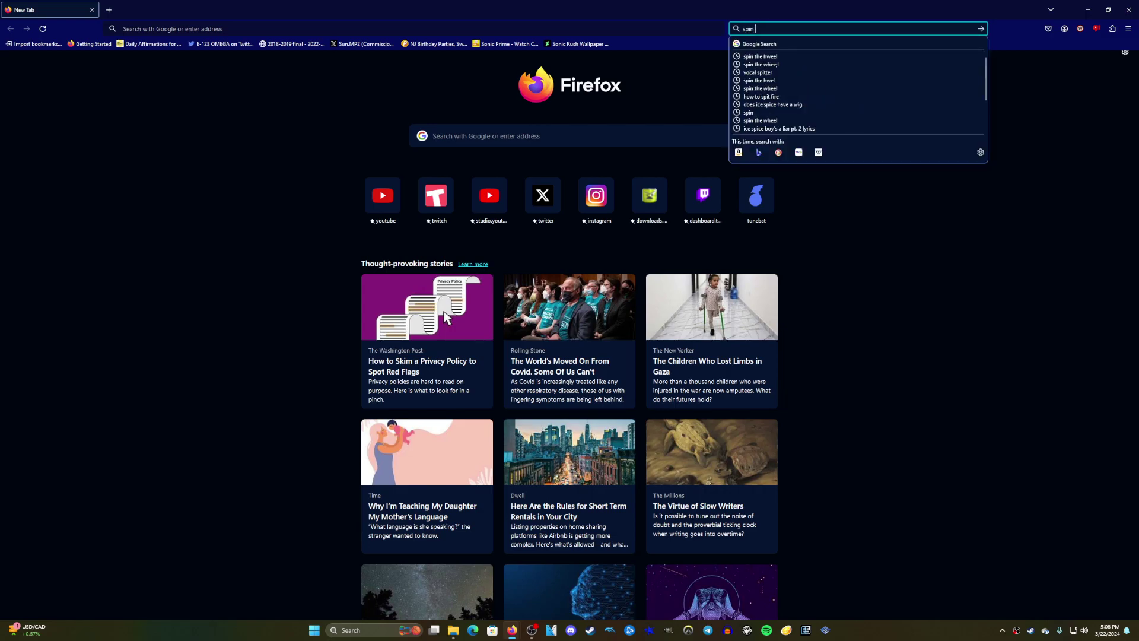
pyautogui.write('the wheel')
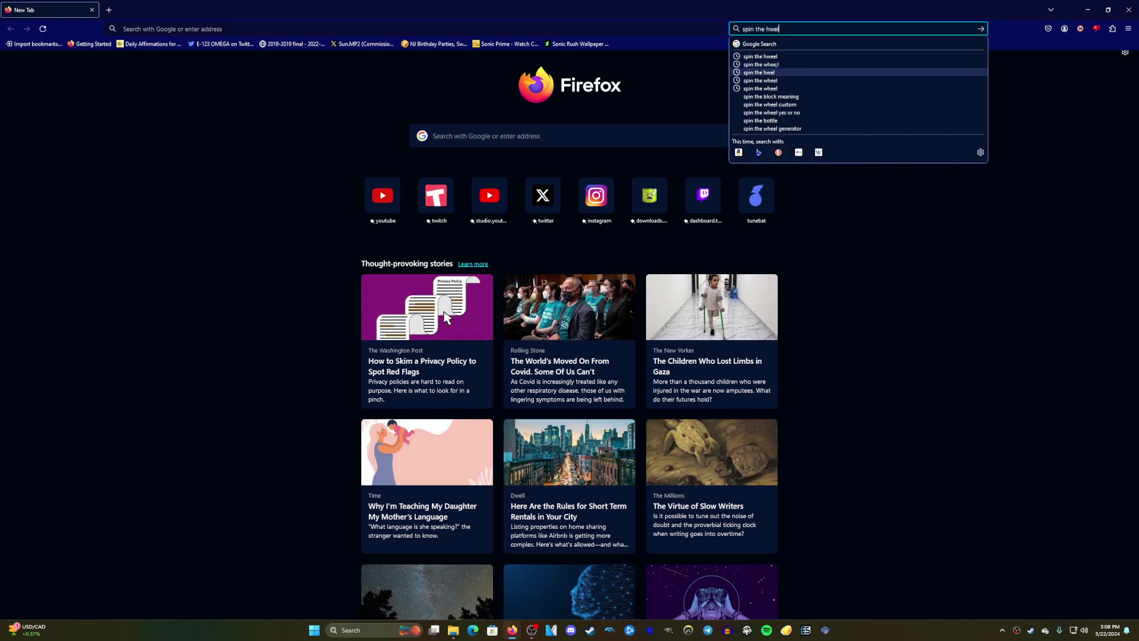
pyautogui.press('Return')
pyautogui.click(252, 296)
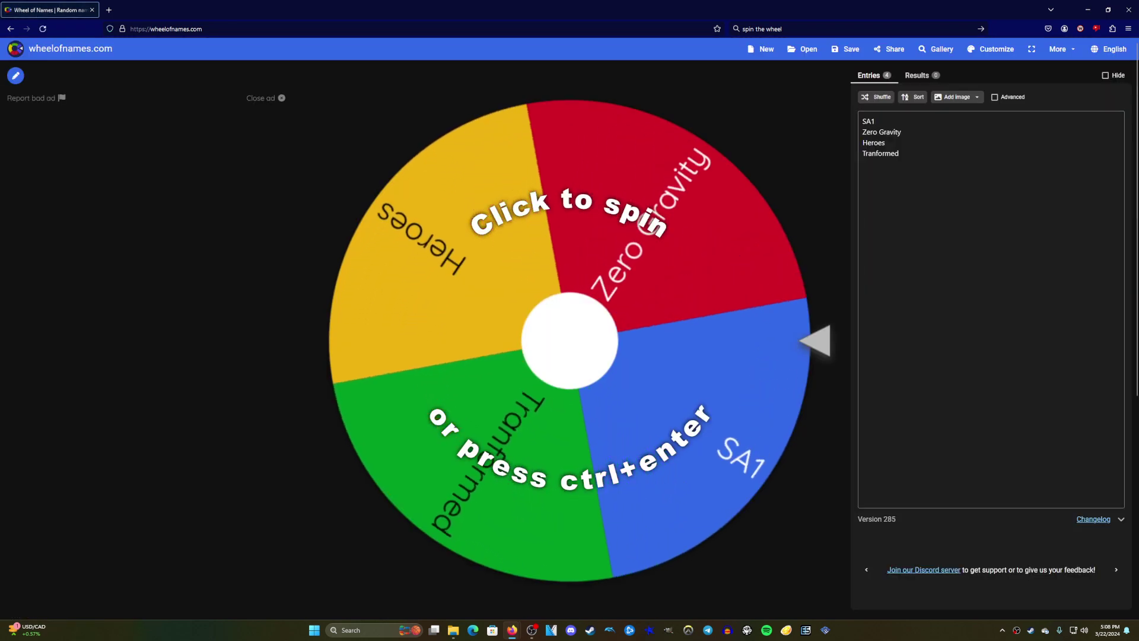
# Replace the Heroes and SA1 wheel entries with All Stars Racing and shuffle the entry list
pyautogui.moveTo(886, 142); pyautogui.dragTo(863, 143)
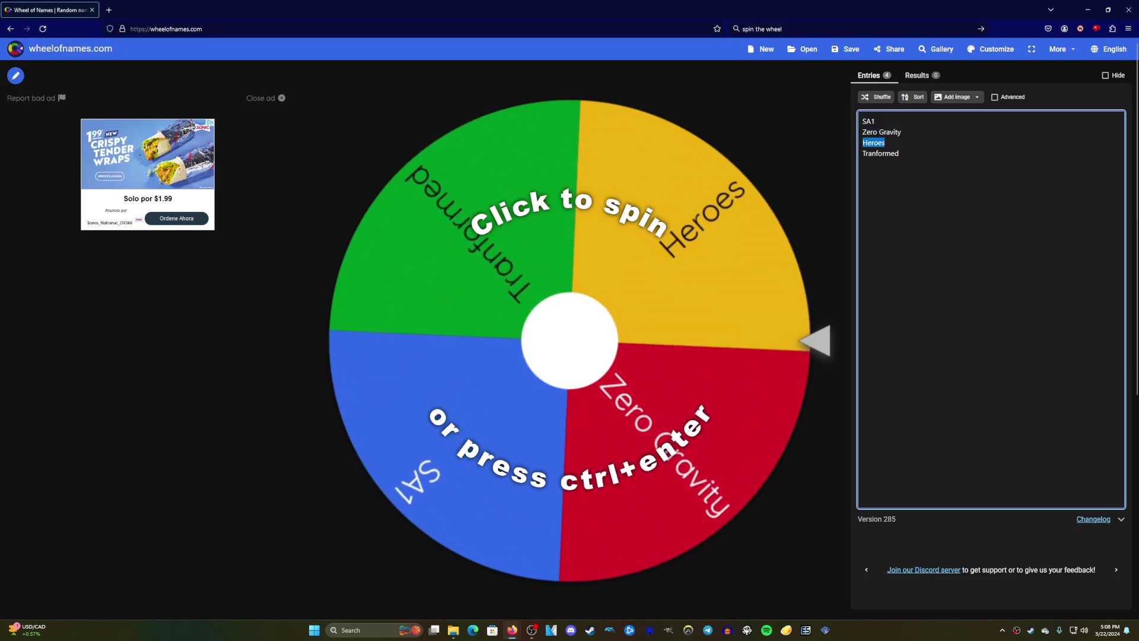
pyautogui.press('BackSpace')
pyautogui.moveTo(874, 121); pyautogui.dragTo(862, 121)
pyautogui.press('BackSpace')
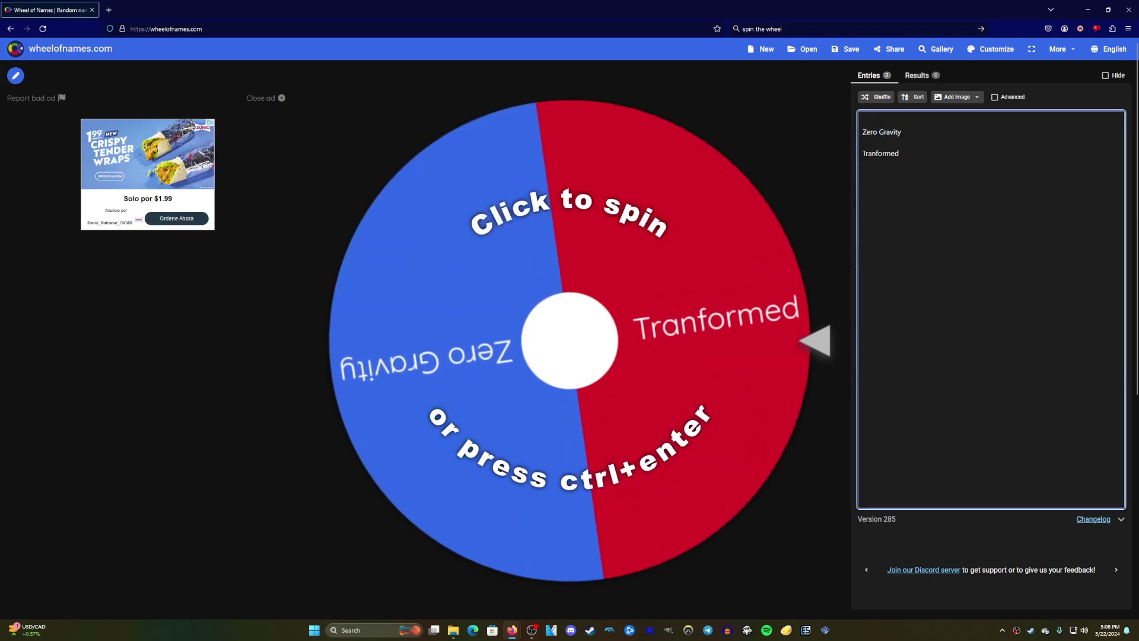
pyautogui.click(863, 143)
pyautogui.write('Al')
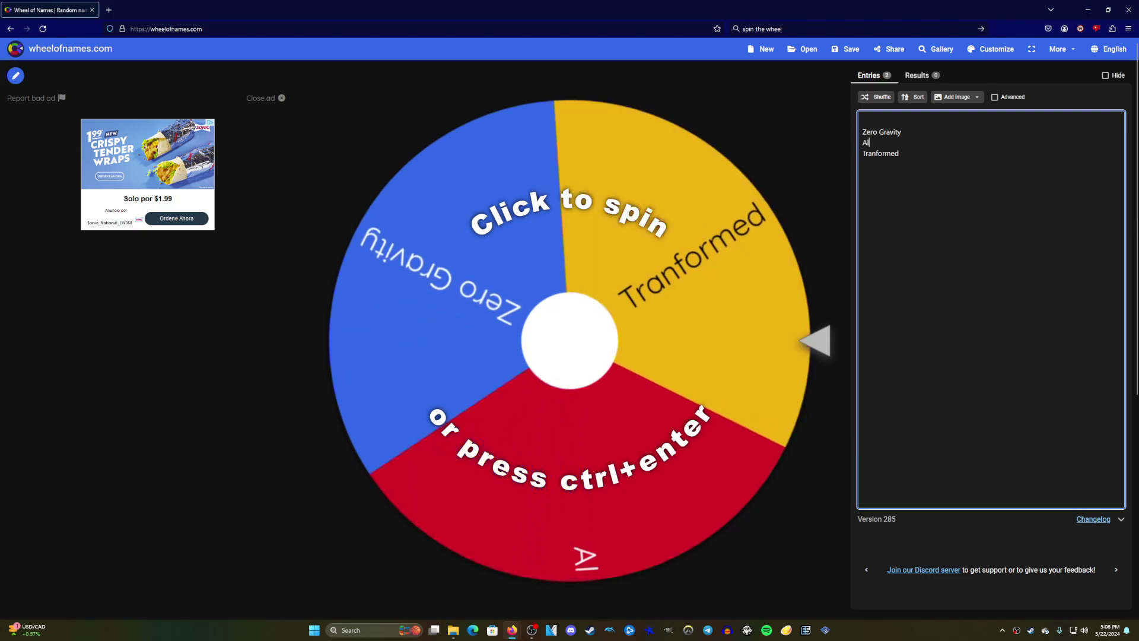
pyautogui.write('l Stars Racing')
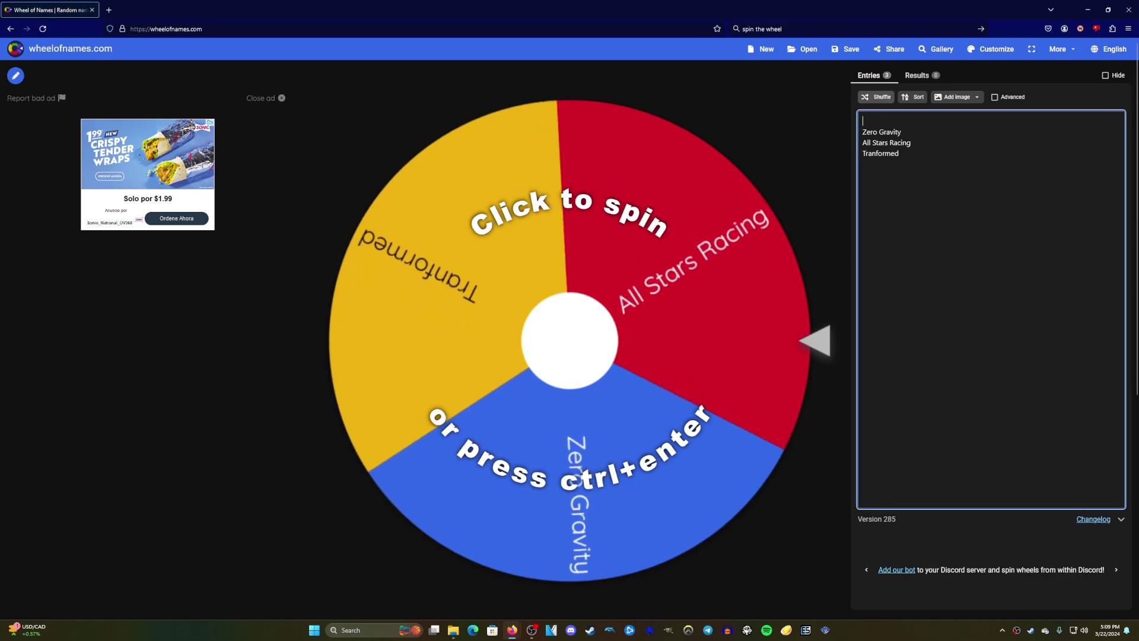
pyautogui.click(875, 97)
pyautogui.click(875, 96)
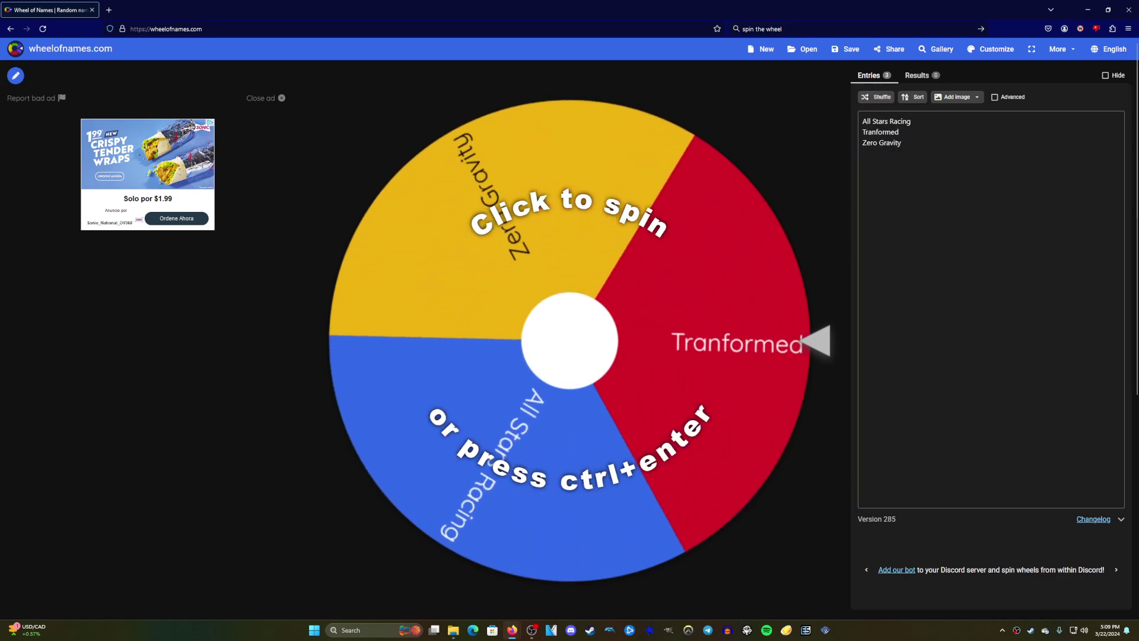
# Switch from the browser to Dolphin, dismiss the update offer and open the controller settings
pyautogui.click(1087, 9)
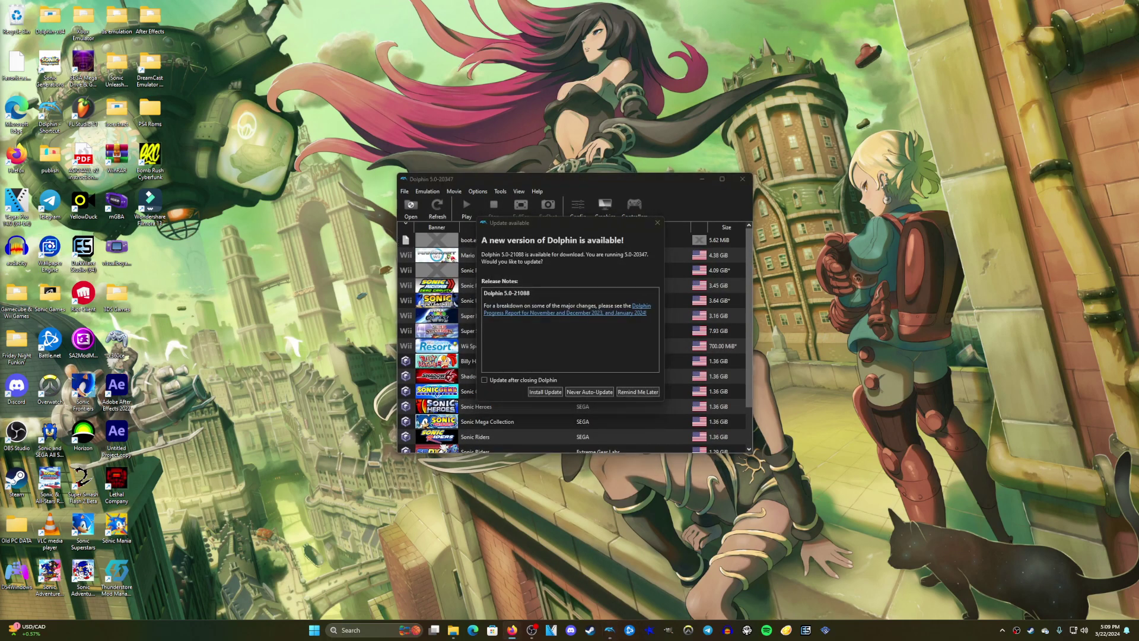
pyautogui.click(657, 222)
pyautogui.click(634, 208)
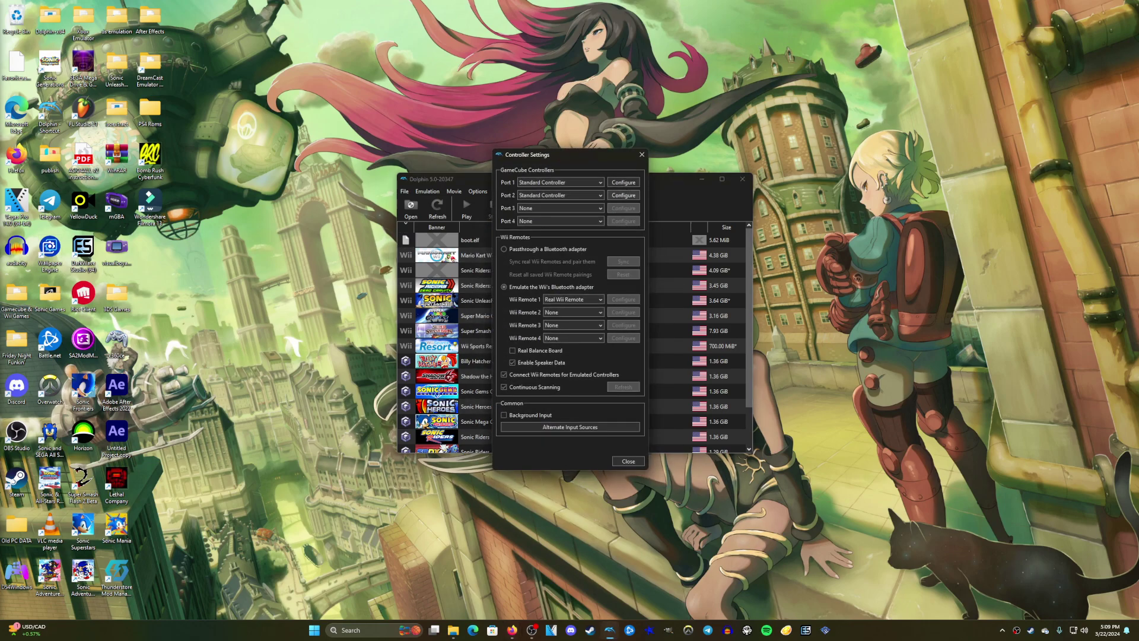
# Set the Port 2 GameCube controller's device to SDL/0/PDP Afterglow Deluxe+ Audio Wired Controller and remap its buttons, D-pad, sticks and triggers
pyautogui.click(623, 195)
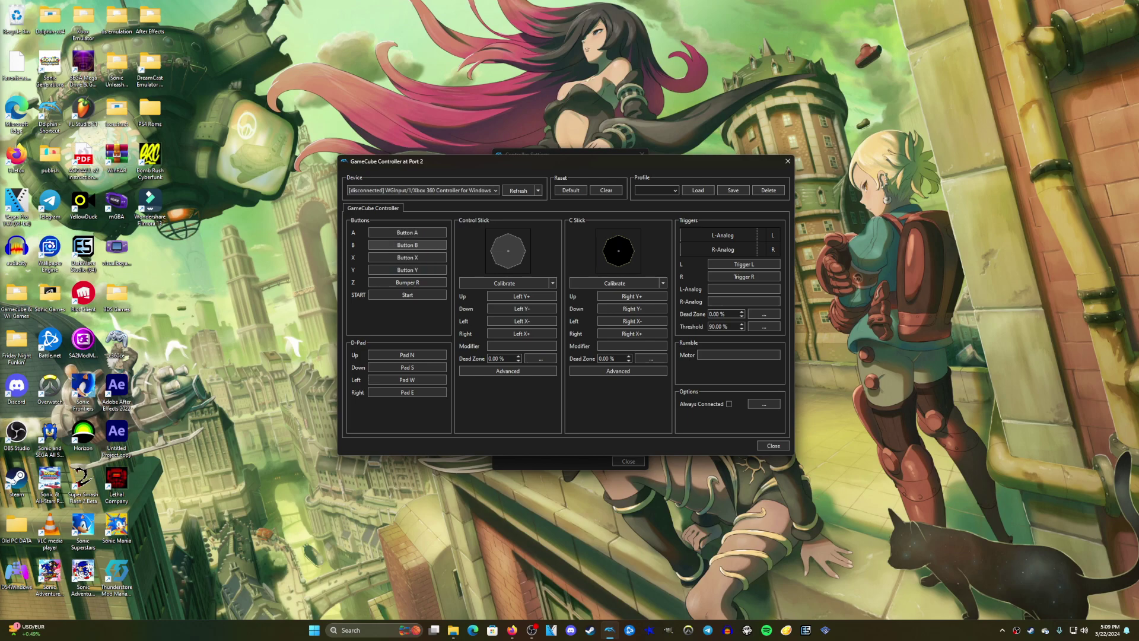
pyautogui.click(422, 190)
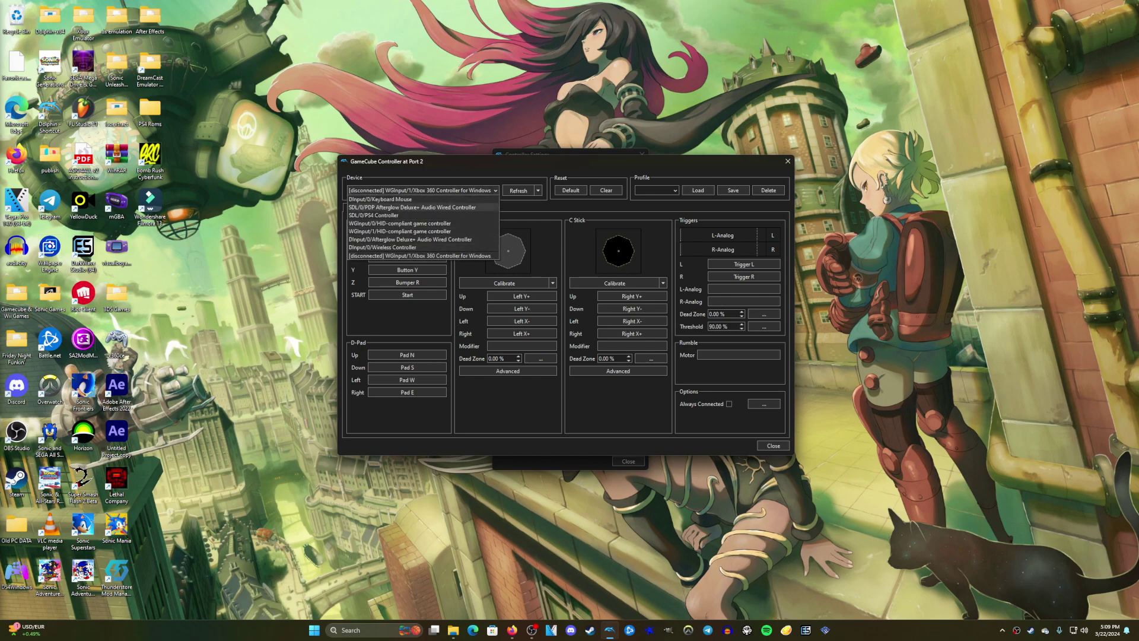
pyautogui.click(411, 207)
pyautogui.click(407, 232)
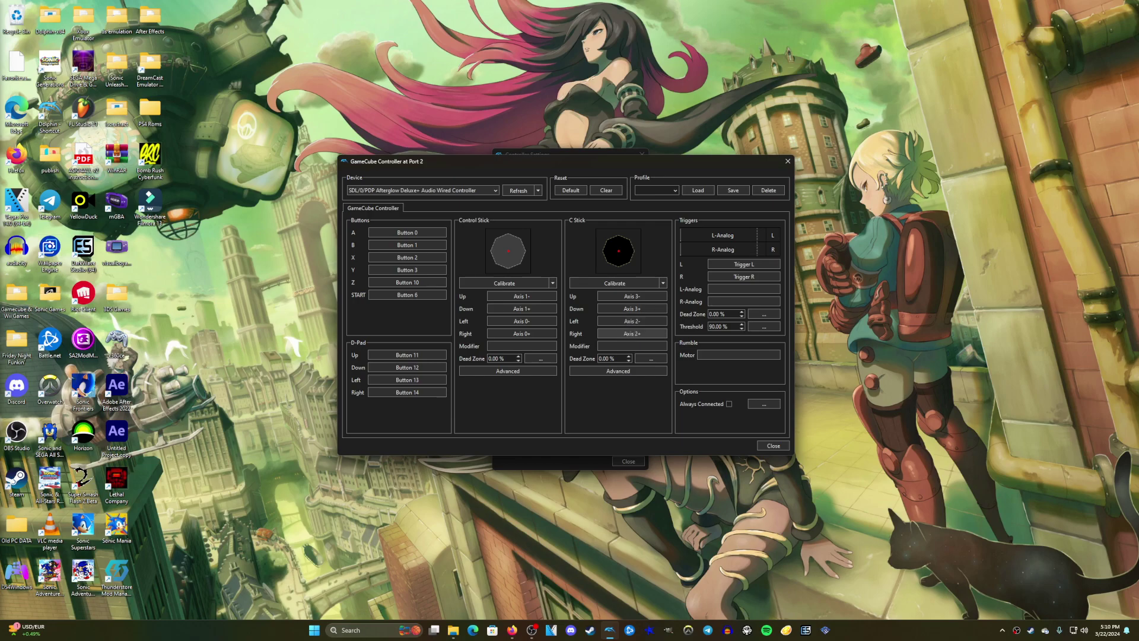
pyautogui.click(743, 264)
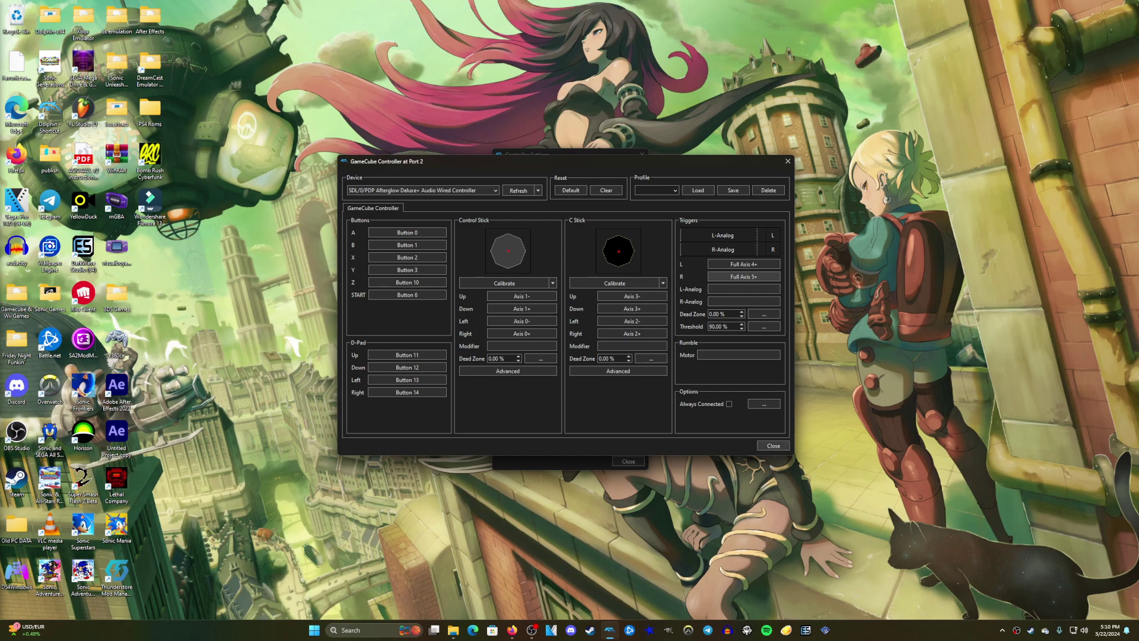
pyautogui.click(773, 445)
# Set Port 1's device to SDL/0/PS4 Controller and remap its controls, with A/B/X/Y on Buttons 0/1/3/2, Z on Button 10 and START on Button 6
pyautogui.click(622, 182)
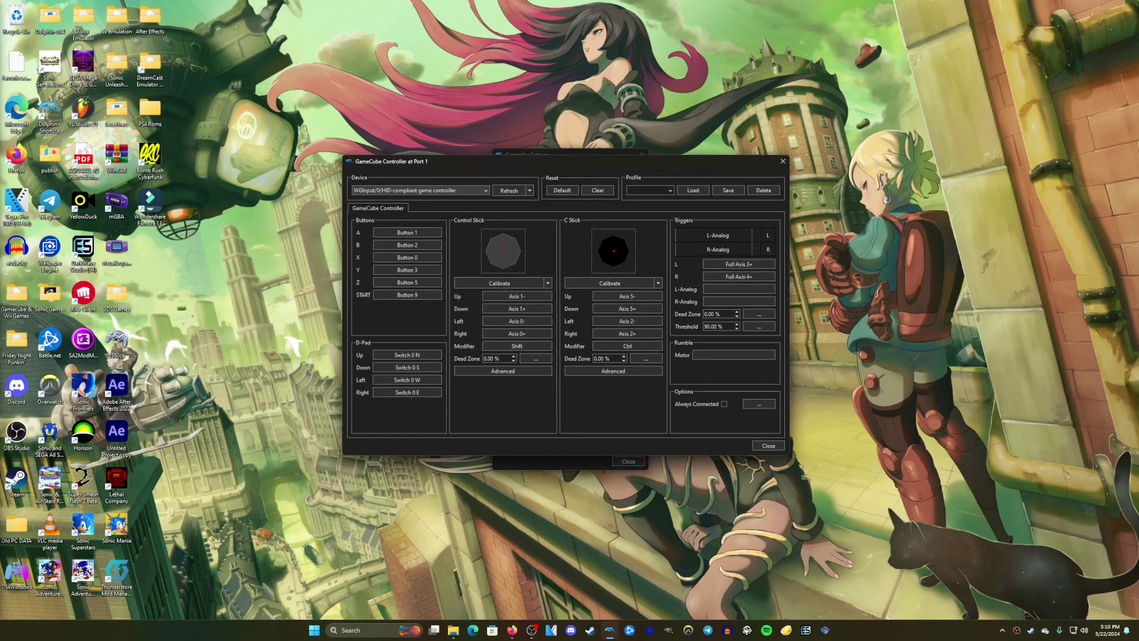
pyautogui.click(764, 444)
pyautogui.click(623, 182)
pyautogui.click(420, 190)
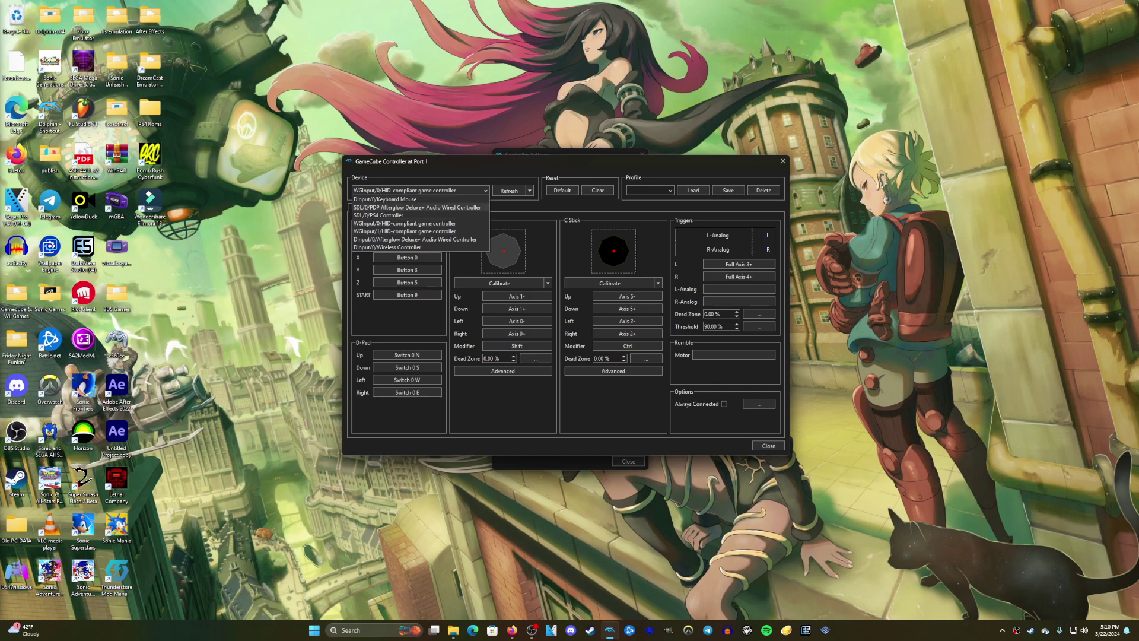
pyautogui.click(379, 215)
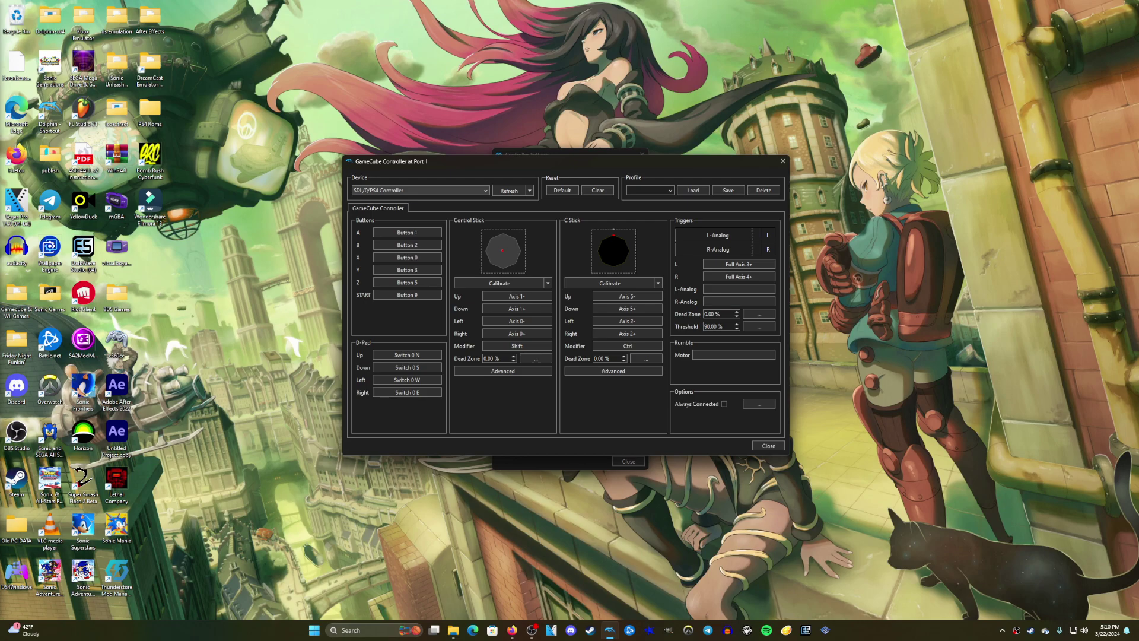
pyautogui.click(407, 232)
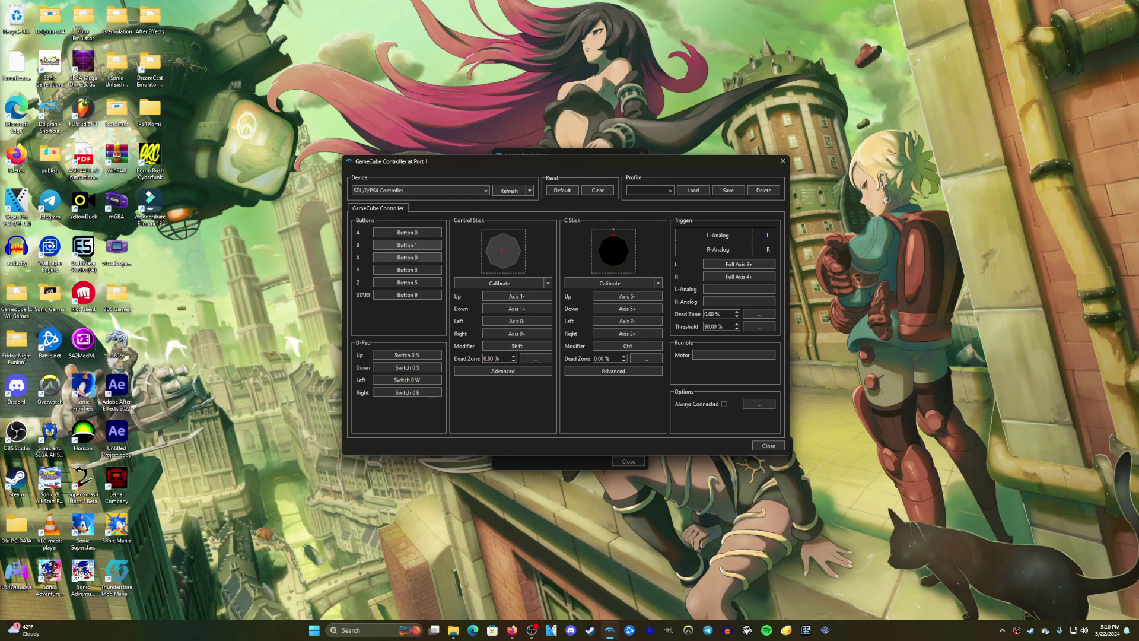
pyautogui.click(406, 258)
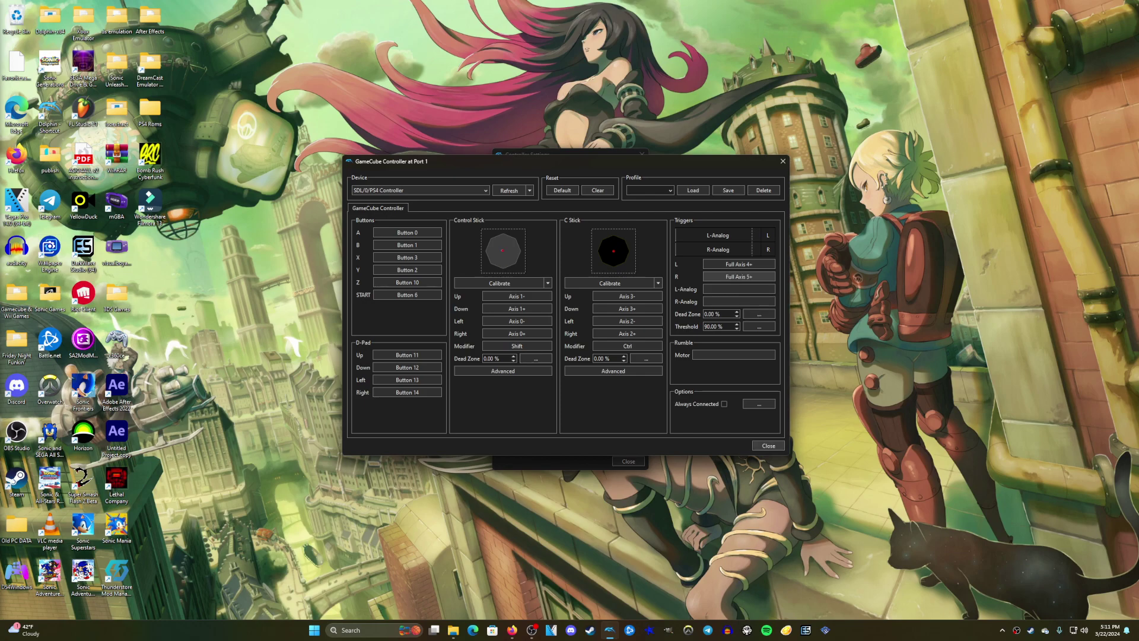
pyautogui.press('Escape')
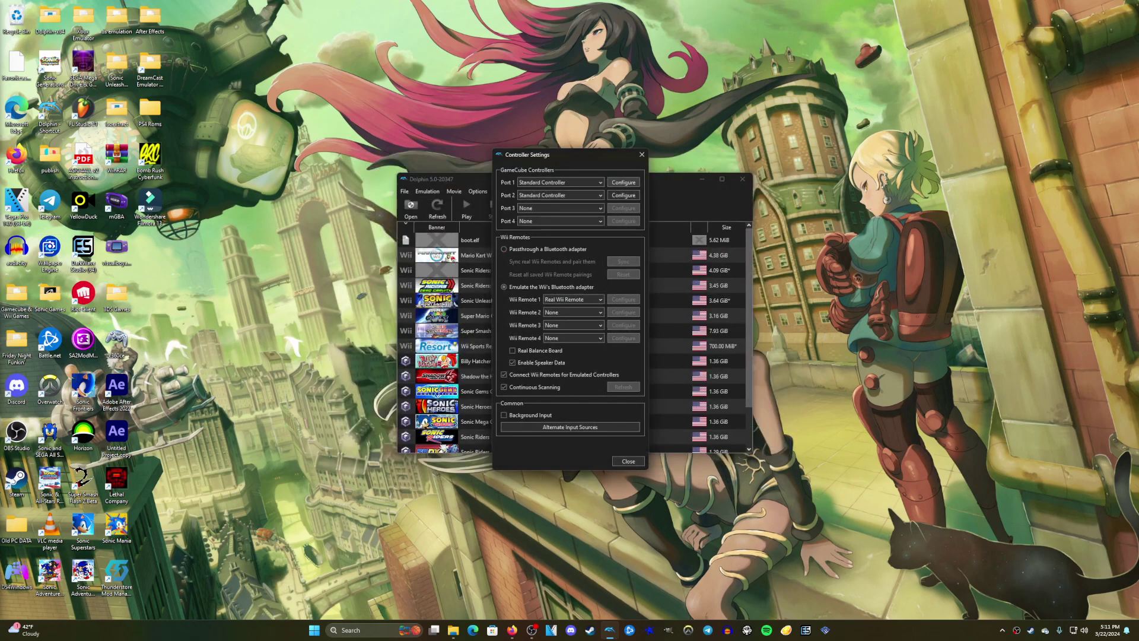
pyautogui.click(628, 461)
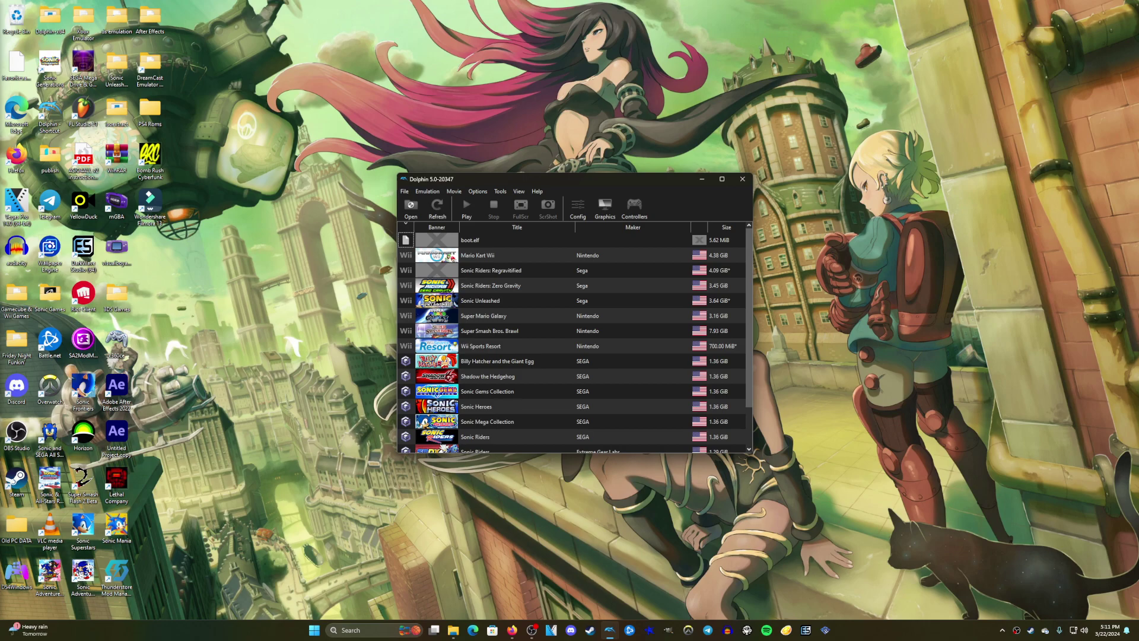
# Launch the SEGA version of Sonic Riders from the game list
pyautogui.scroll(-2, 574, 341)
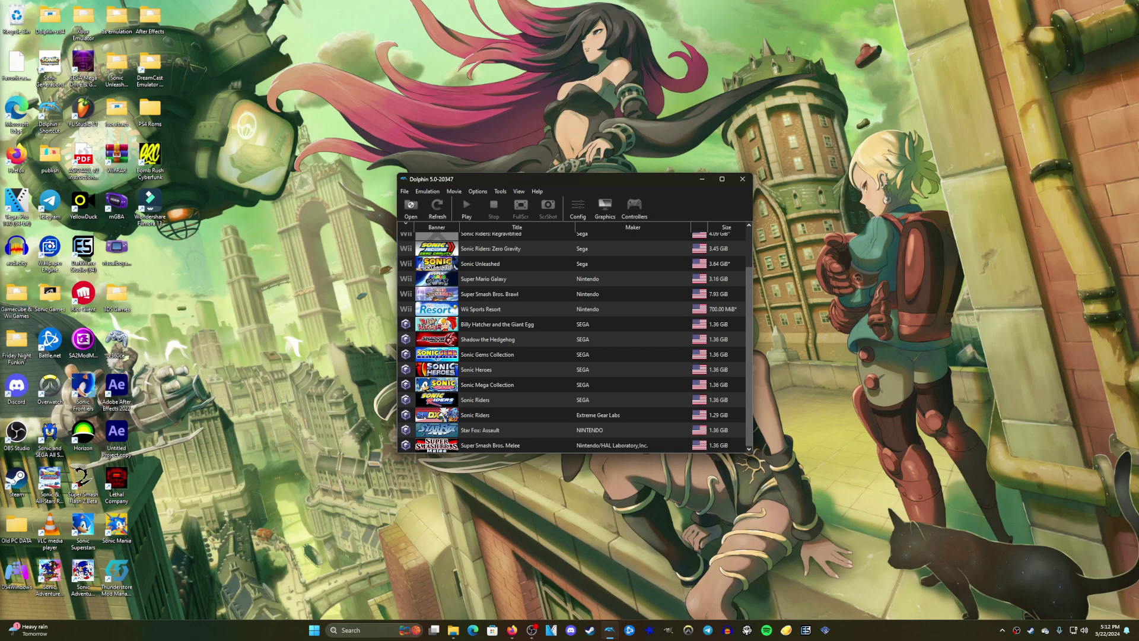
pyautogui.scroll(1, 574, 341)
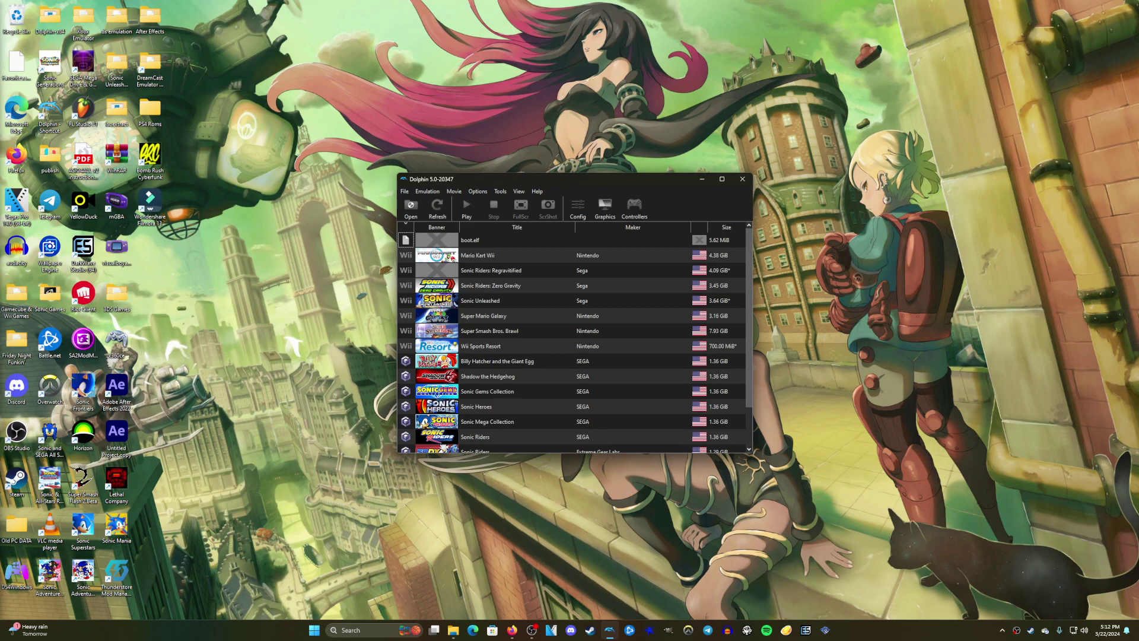
pyautogui.scroll(-1, 575, 341)
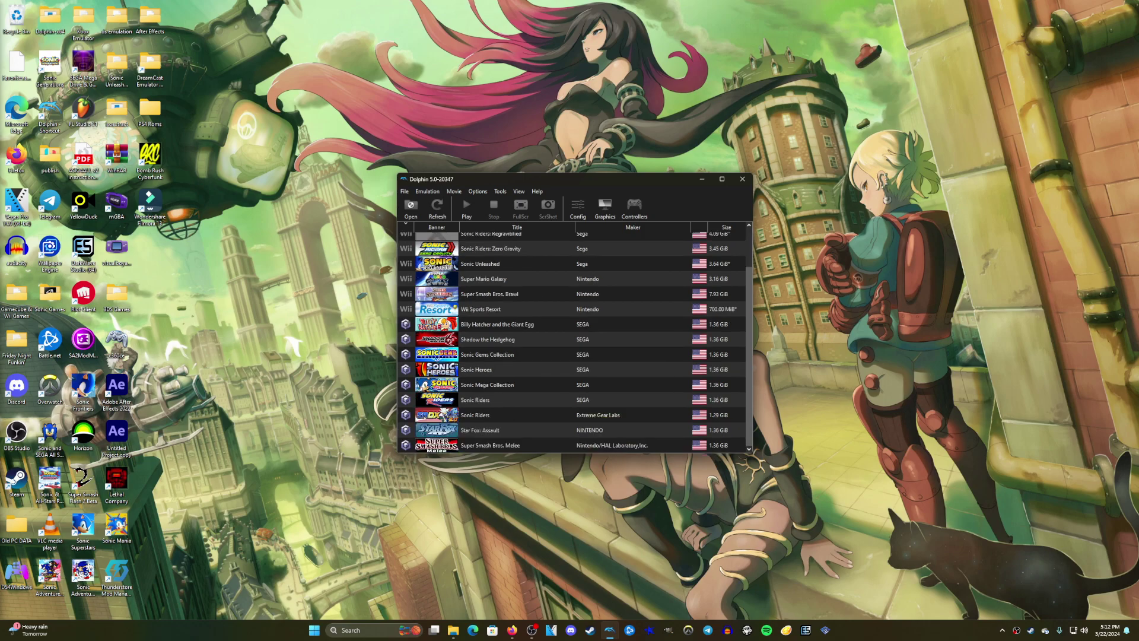
pyautogui.doubleClick(516, 399)
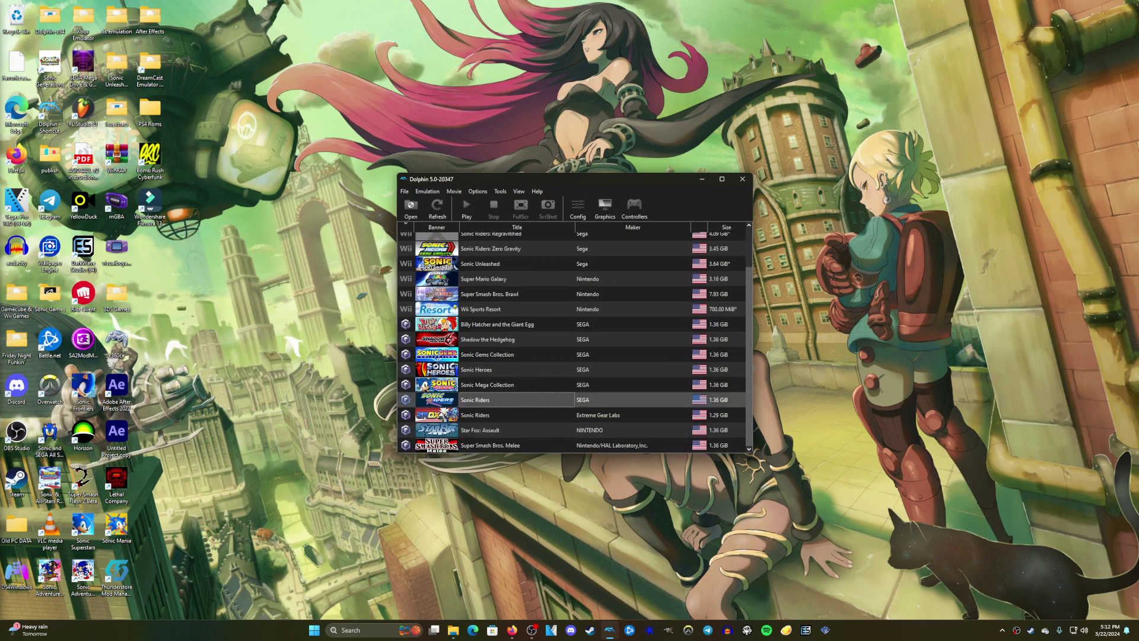